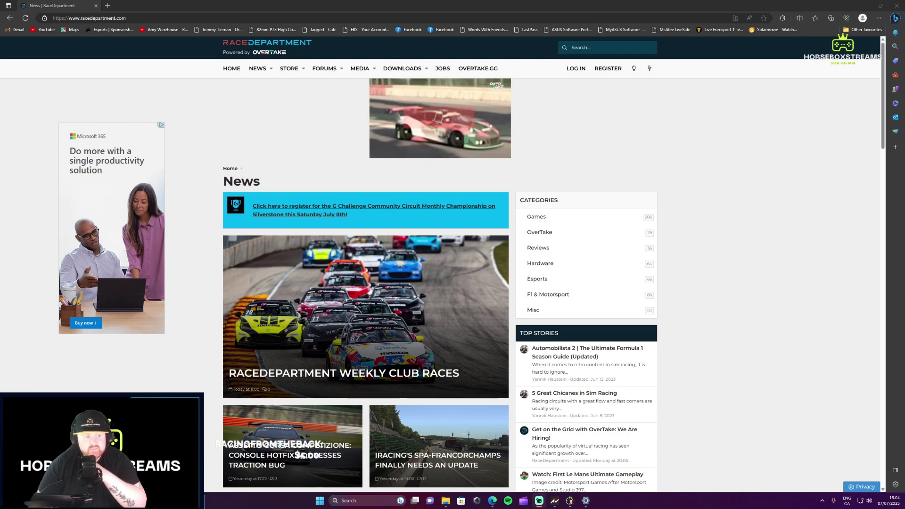
Open the site's registration page and review the paid membership options, from the 1-year plan to the Authorised Vendor plan
left_click(607, 69)
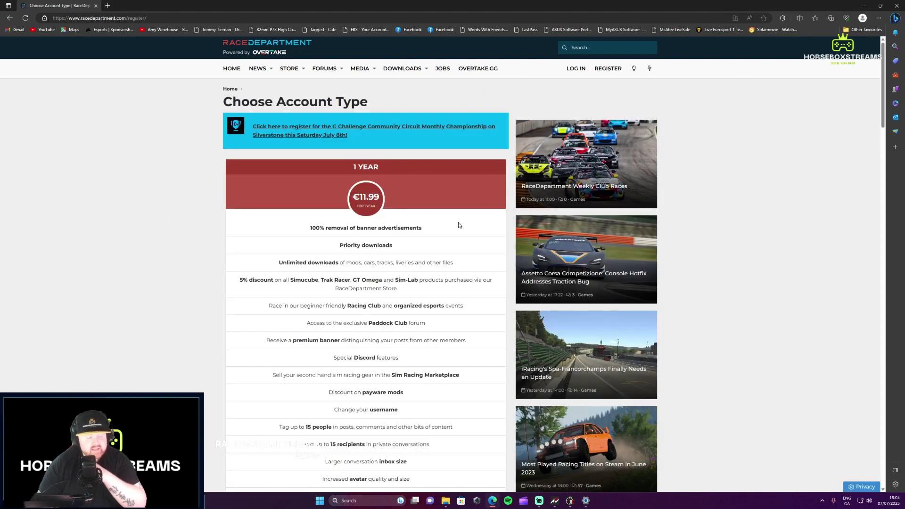
scroll(458, 224, "down", 5)
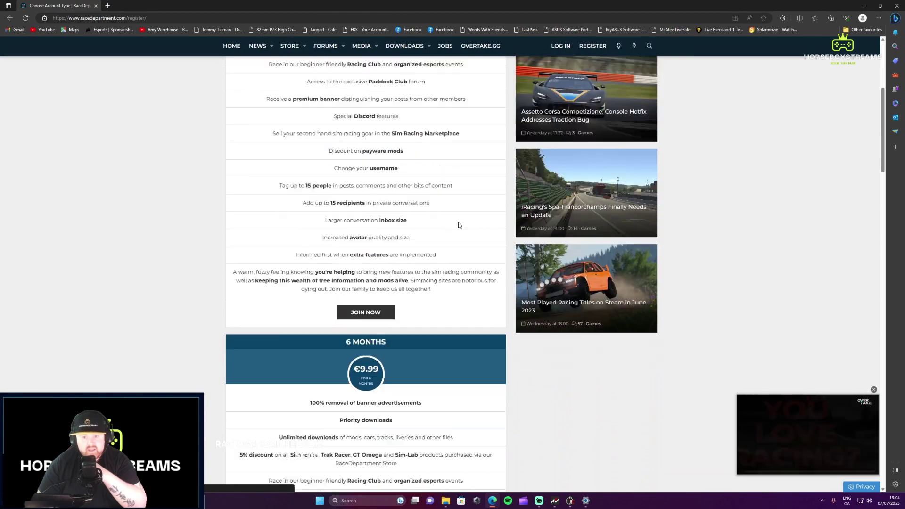
scroll(458, 222, "down", 10)
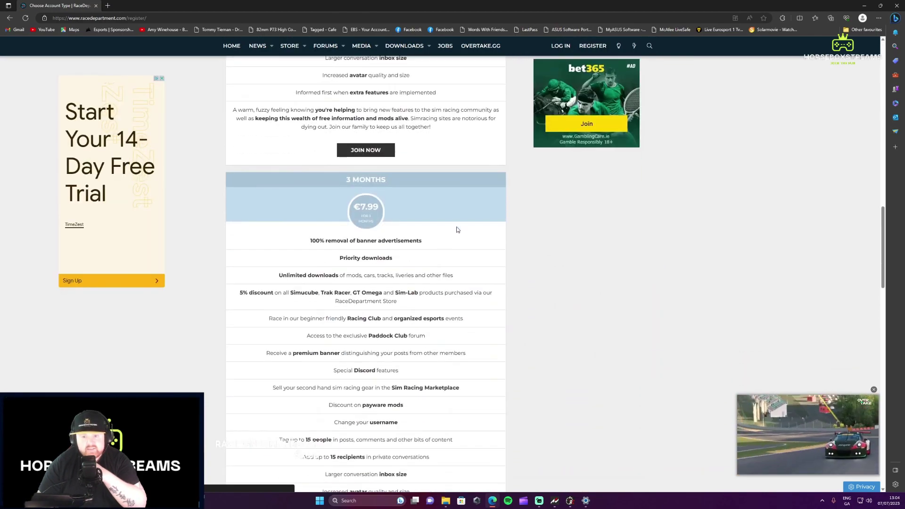
scroll(456, 233, "down", 10)
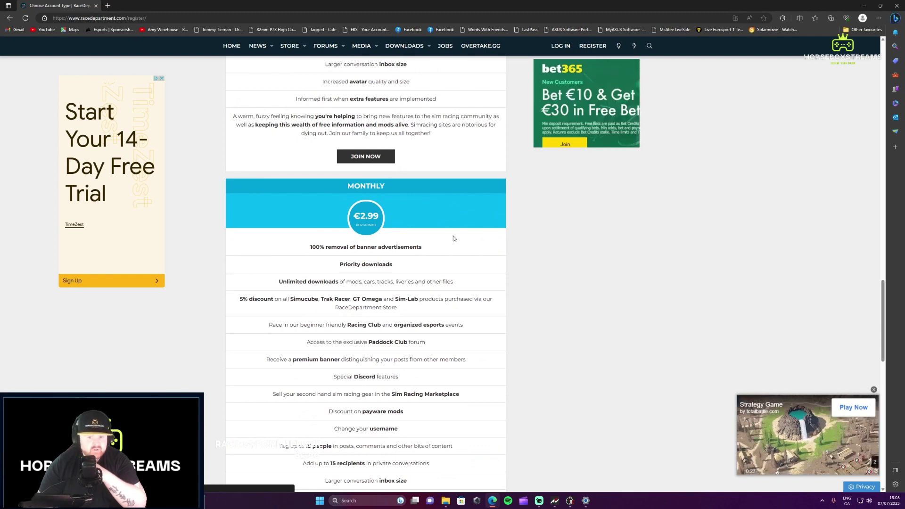
scroll(456, 240, "down", 5)
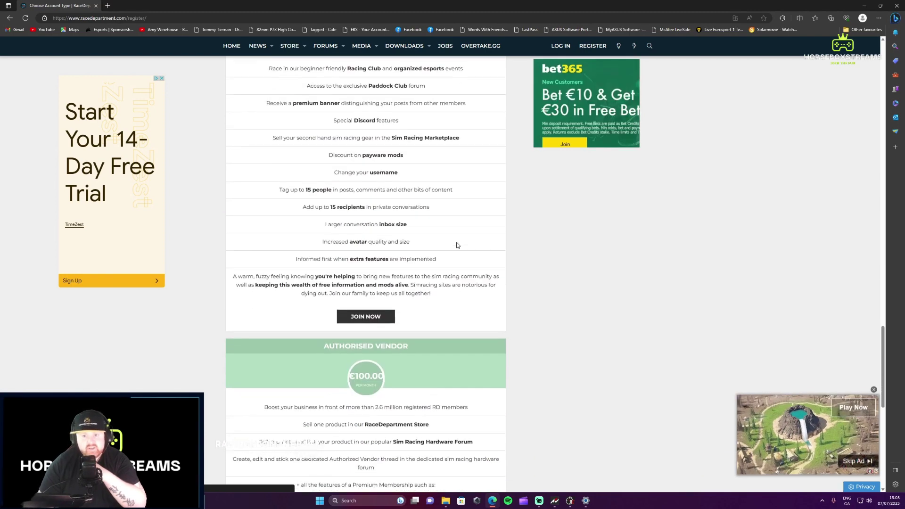
scroll(457, 245, "down", 2)
scroll(456, 245, "up", 20)
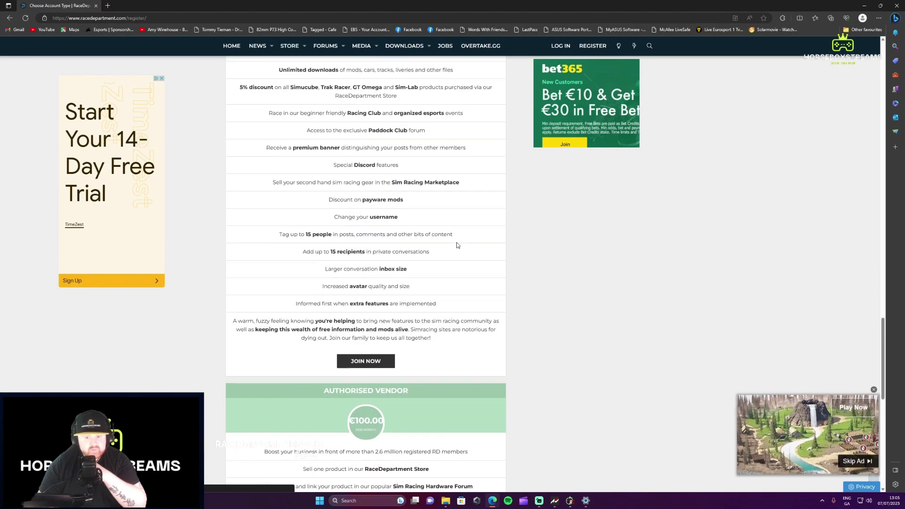
scroll(457, 245, "up", 13)
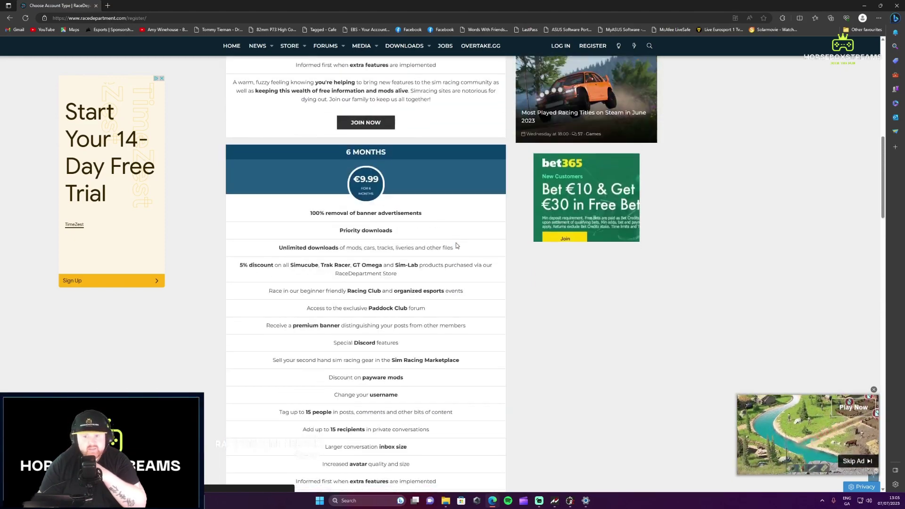
scroll(456, 245, "up", 3)
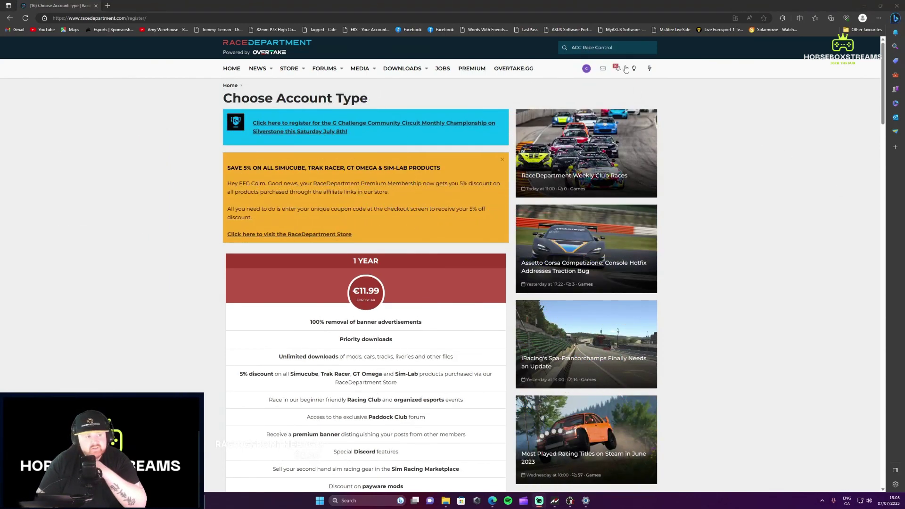
Search the site for "ACC Race Control" and open the discussion thread from the first result
left_click(623, 48)
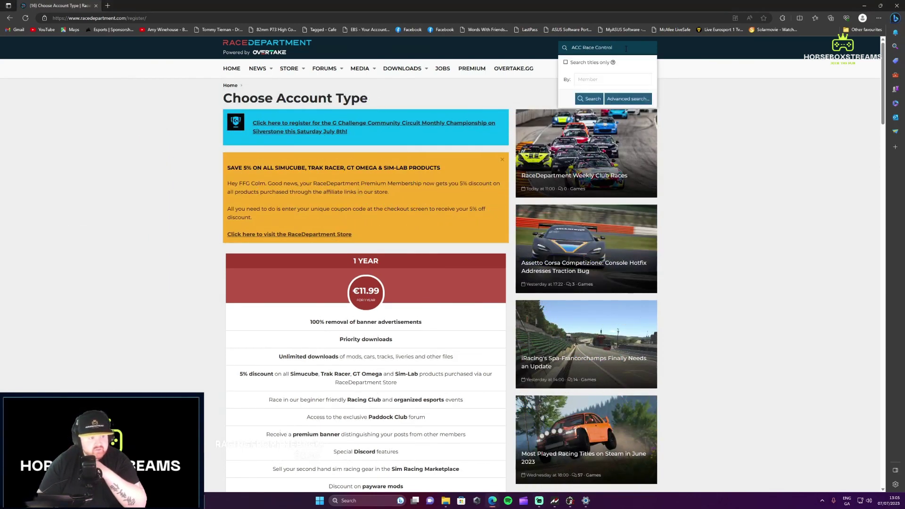
key("Return")
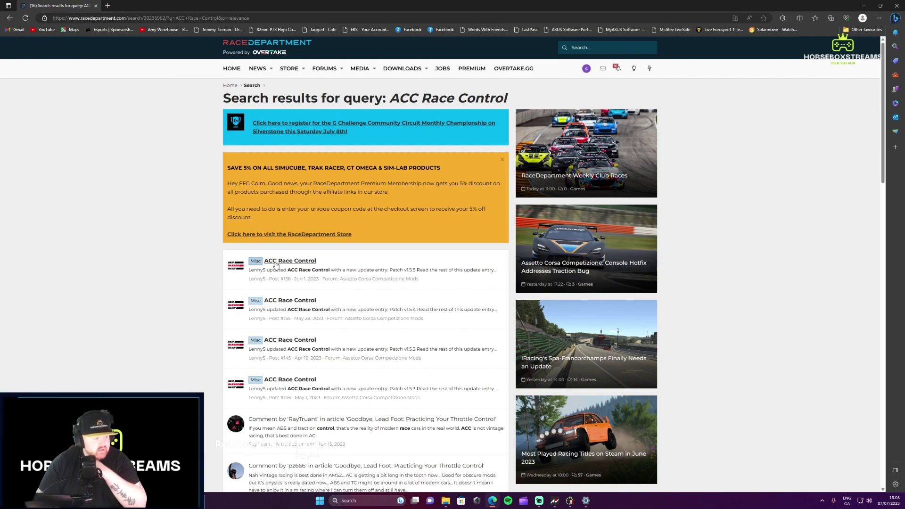
left_click(275, 262)
scroll(441, 207, "up", 15)
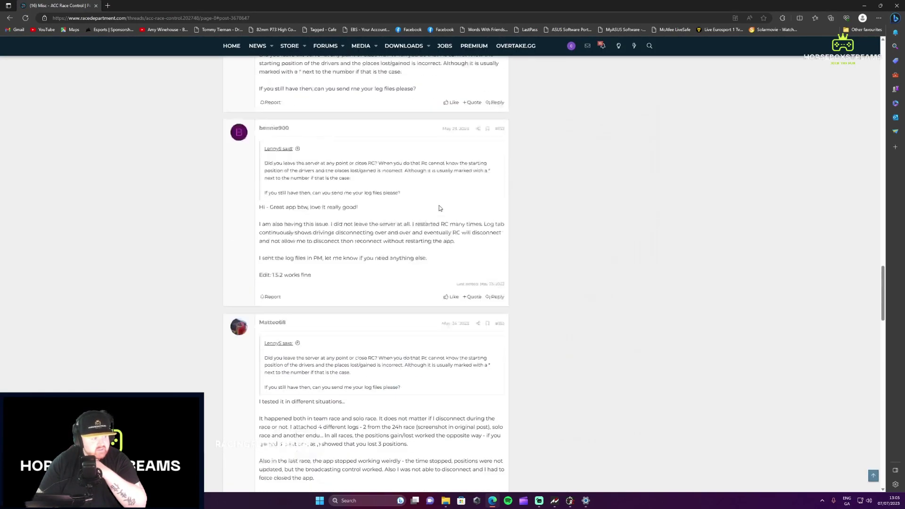
scroll(439, 208, "up", 20)
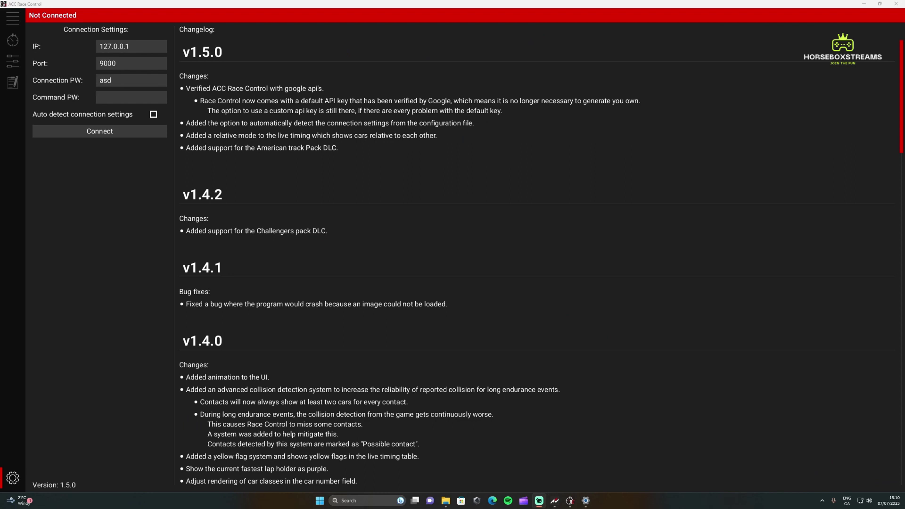
In ACC Race Control, connect to the game and show the Statistics view of the live timing for the whole field
left_click(84, 136)
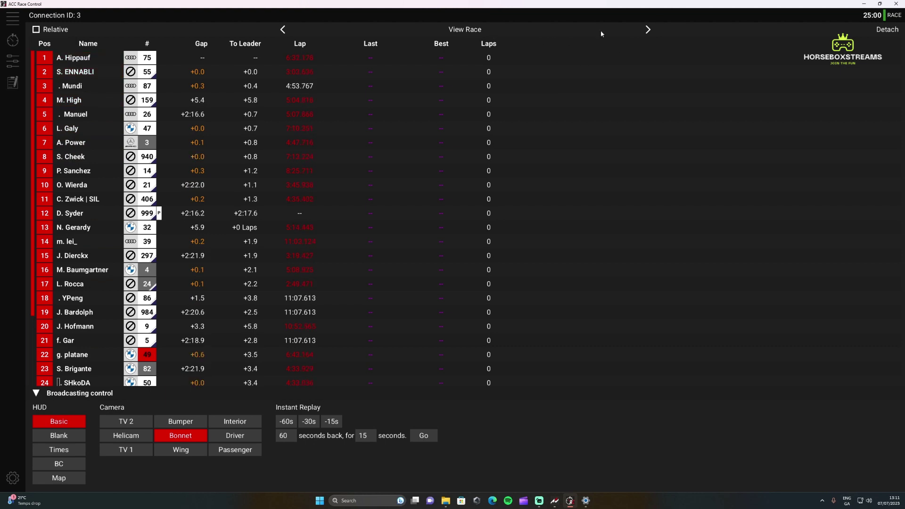
left_click(648, 30)
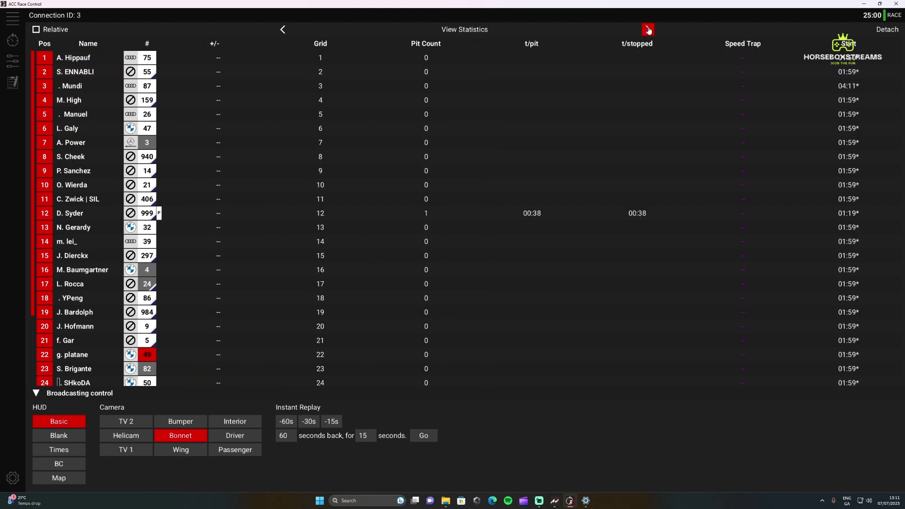
left_click(218, 58)
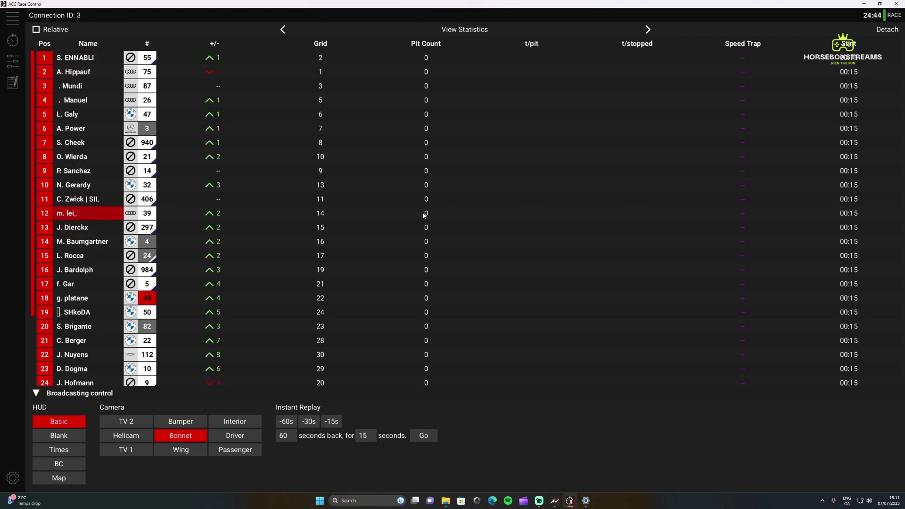
scroll(408, 166, "down", 3)
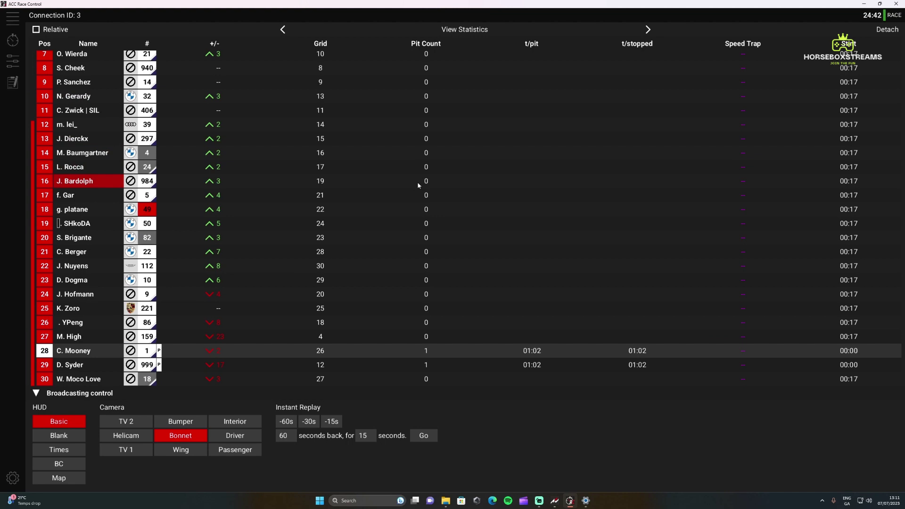
scroll(419, 182, "up", 3)
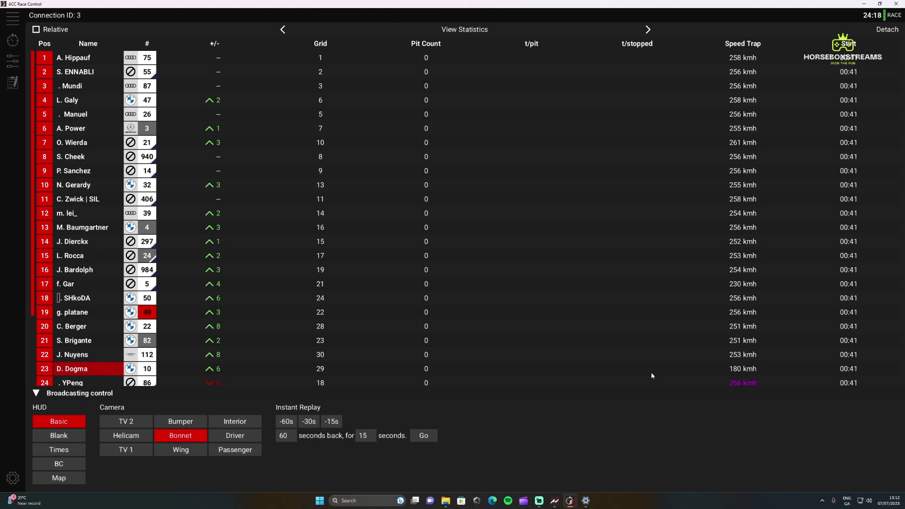
Examine the speed trap figures in the Statistics view and look through the Drivers and Qualifying Best views
left_click(660, 355)
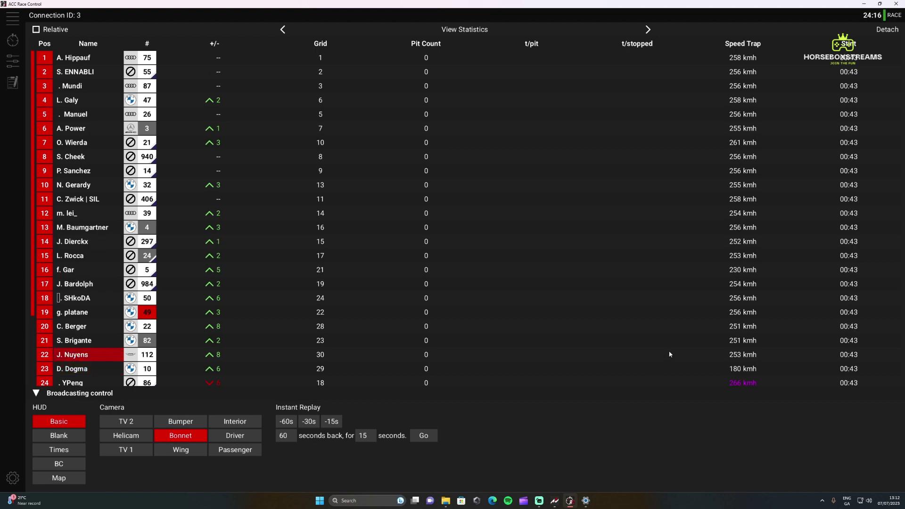
left_click(667, 344)
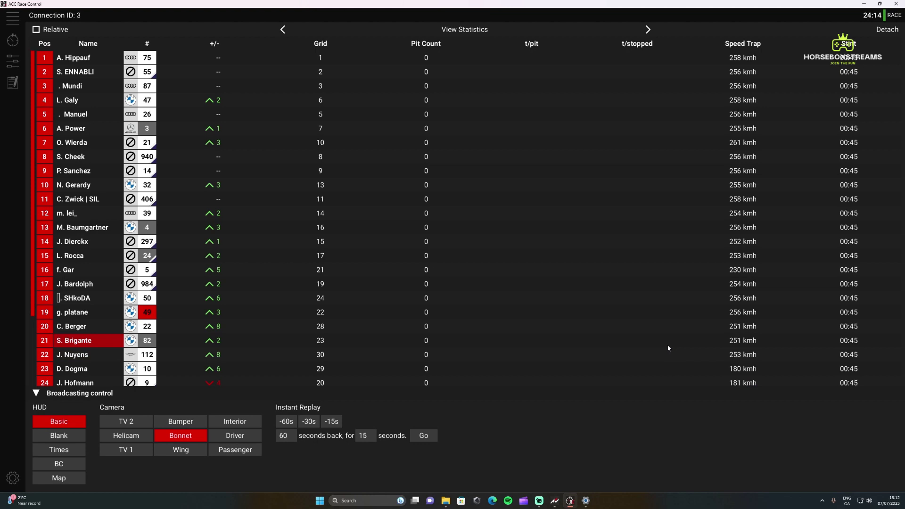
left_click(669, 298)
left_click(697, 199)
left_click(729, 56)
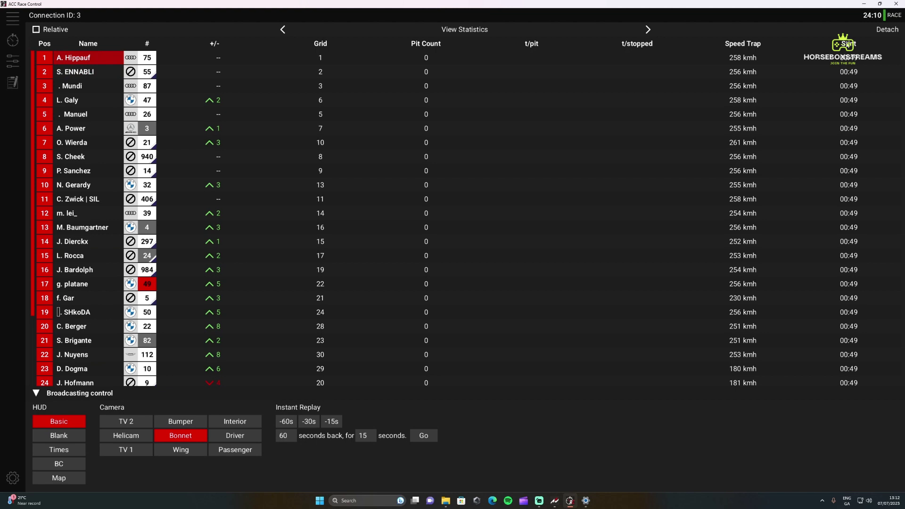
left_click(647, 30)
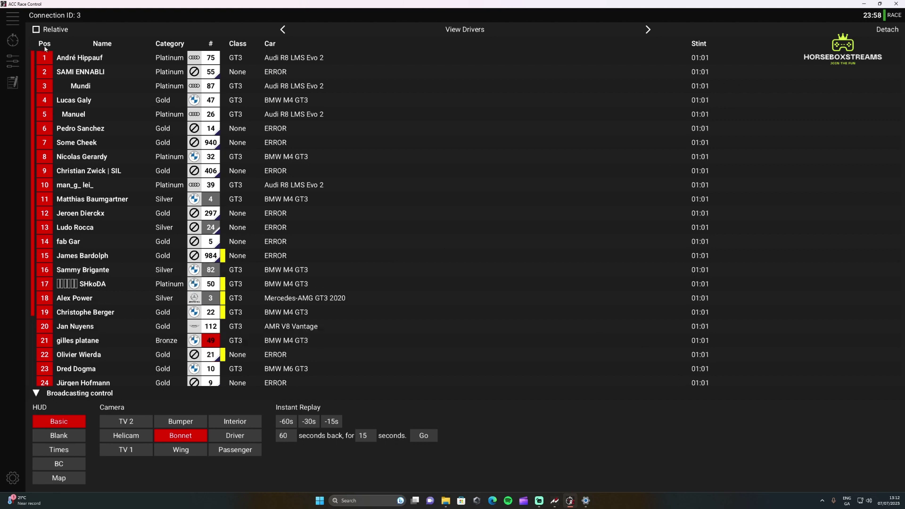
left_click(646, 30)
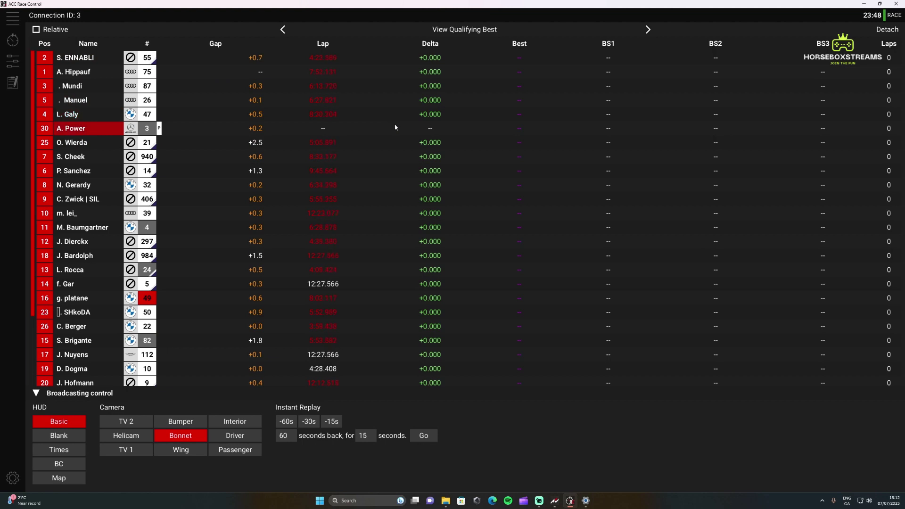
left_click(648, 30)
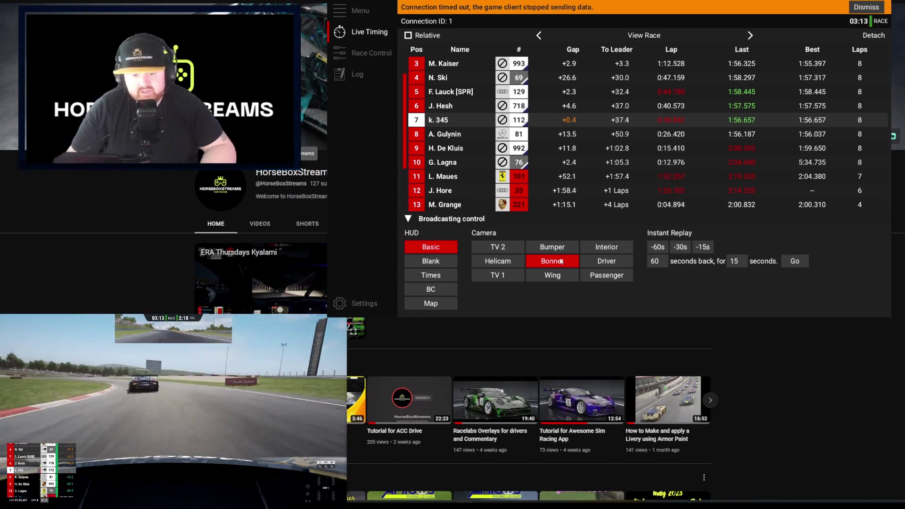
Try the onboard cameras on the focused car, including Wing, Interior, Driver and Passenger
left_click(541, 273)
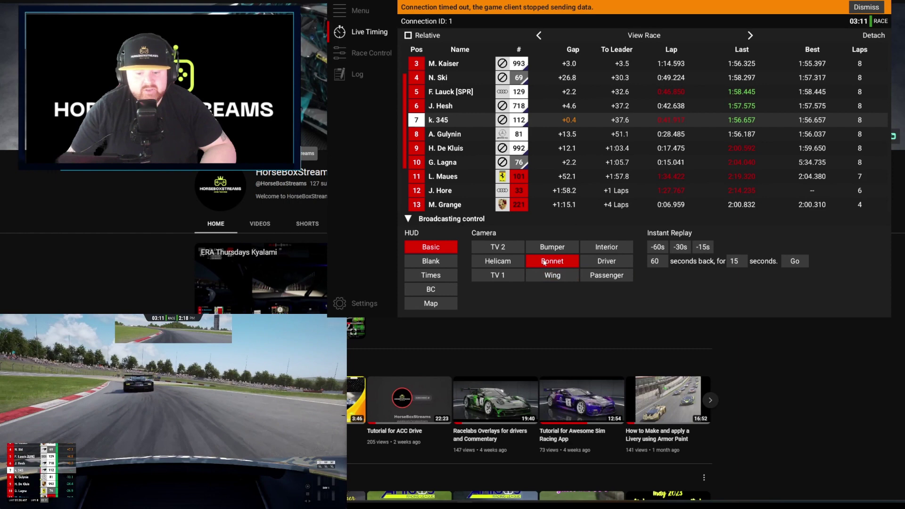
left_click(598, 247)
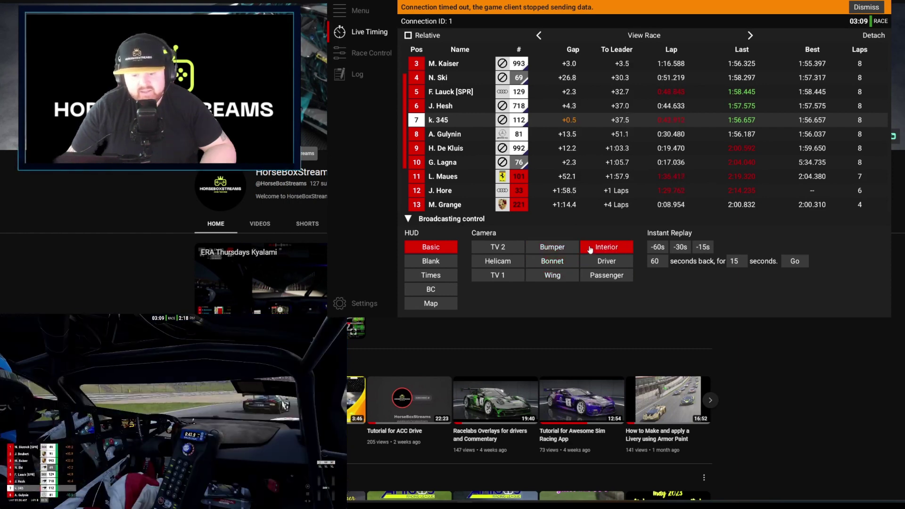
left_click(603, 262)
left_click(602, 274)
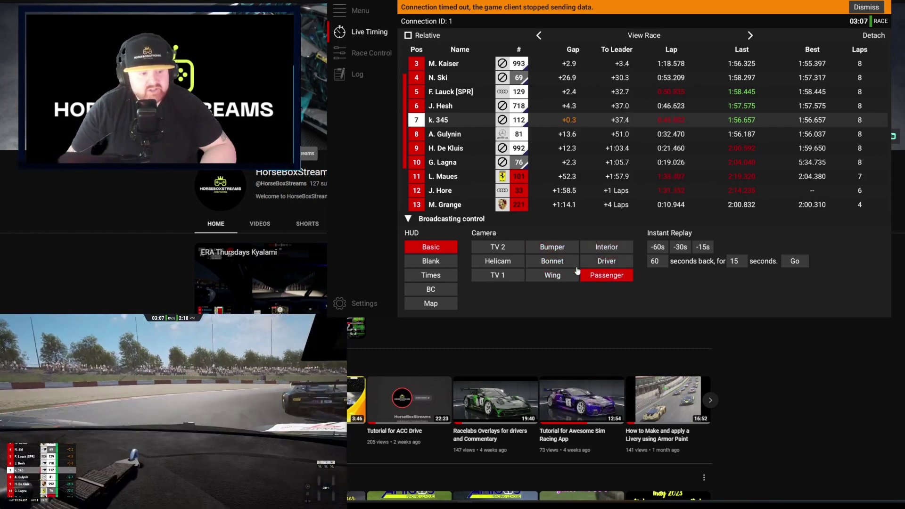
Change the broadcast camera to TV 1, Helicam and finally TV 2
left_click(499, 275)
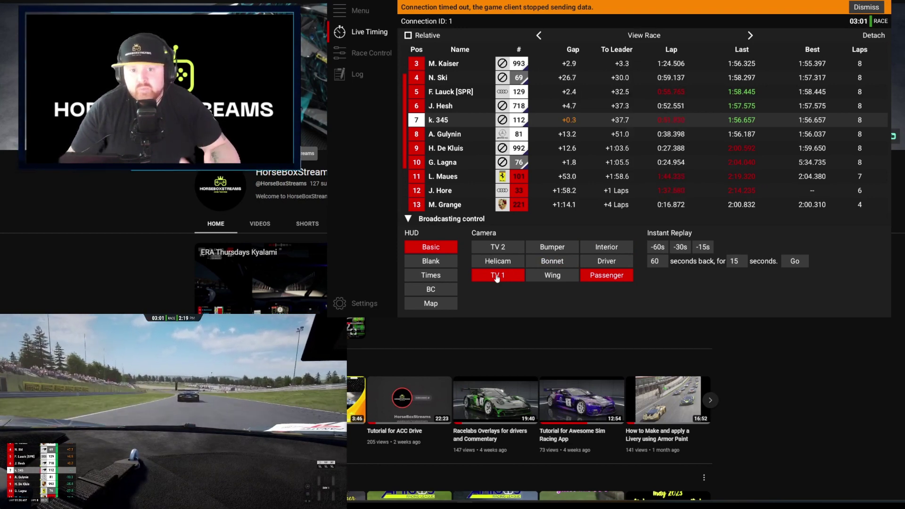
left_click(496, 278)
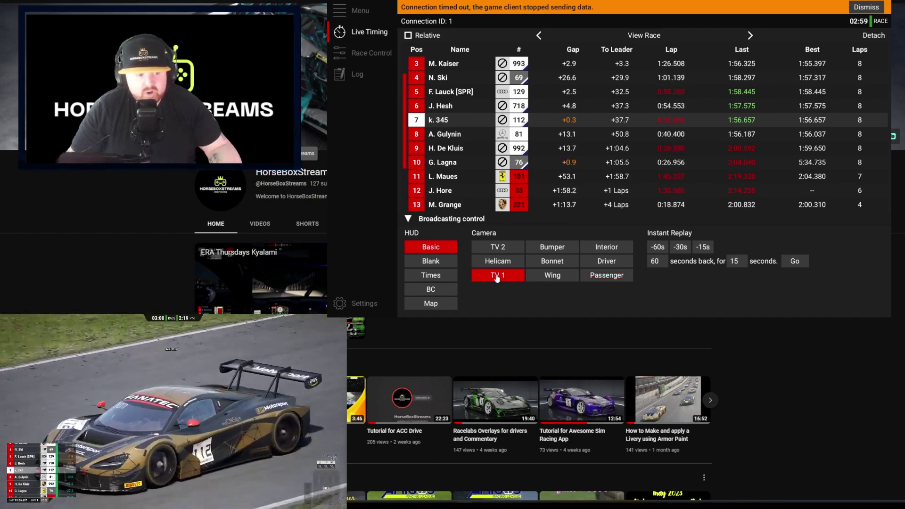
left_click(497, 263)
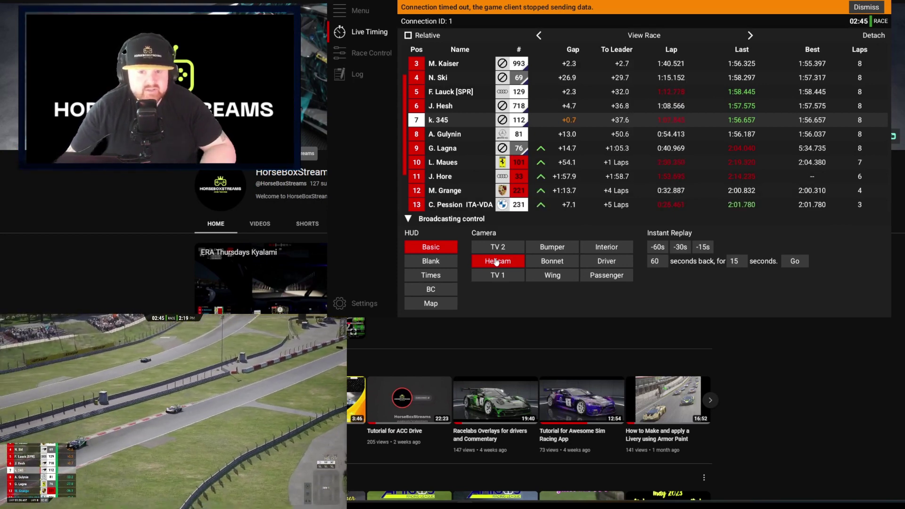
left_click(482, 253)
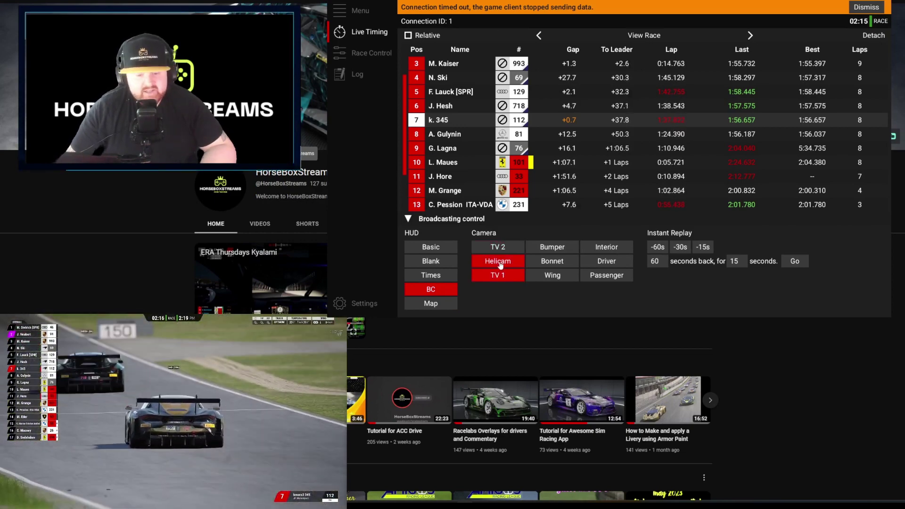
left_click(494, 249)
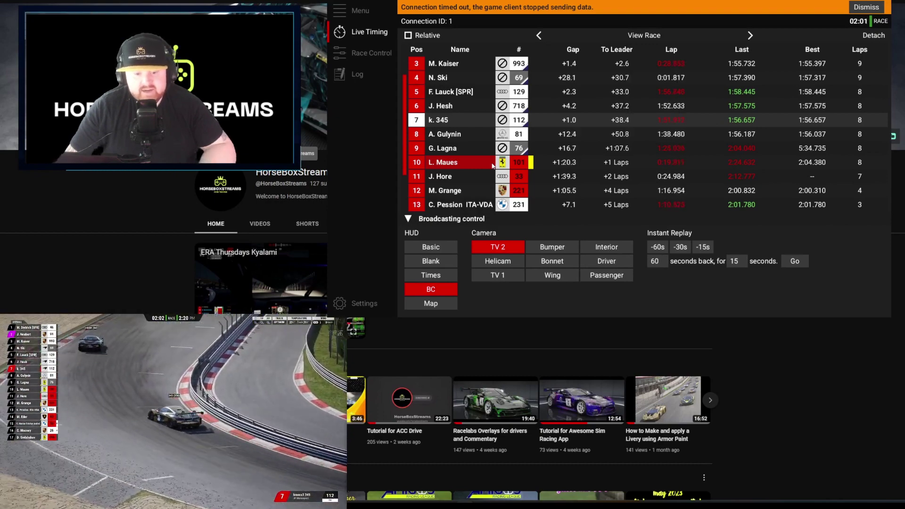
Run a 30-second instant replay with the focus on car 101, switching the focus to car 76 and back to car 101
left_click(492, 165)
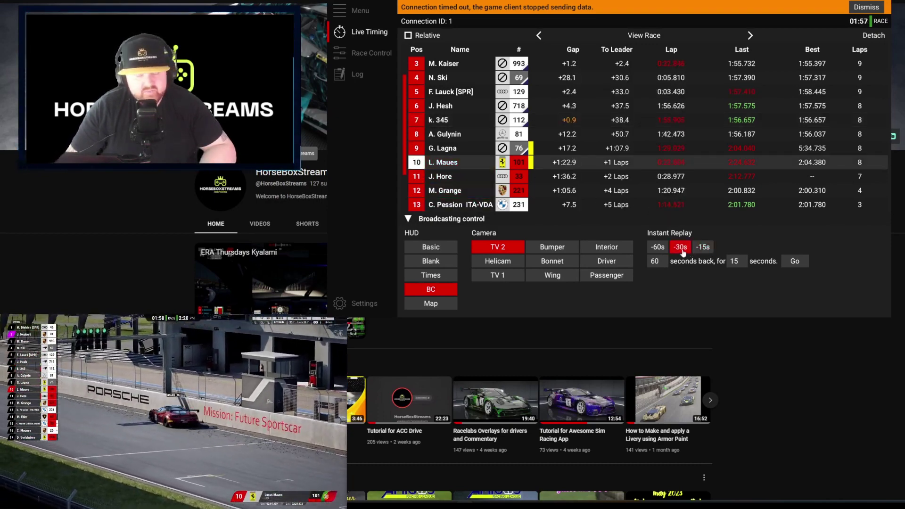
left_click(681, 247)
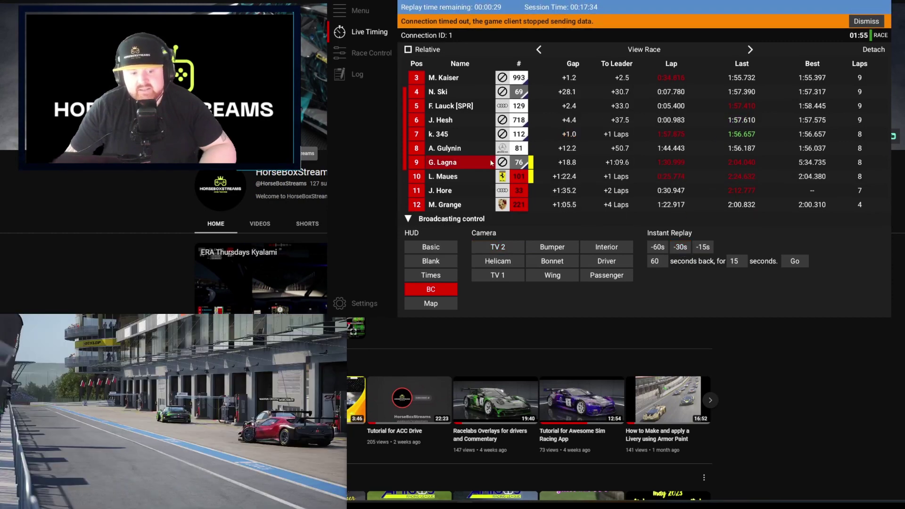
left_click(477, 168)
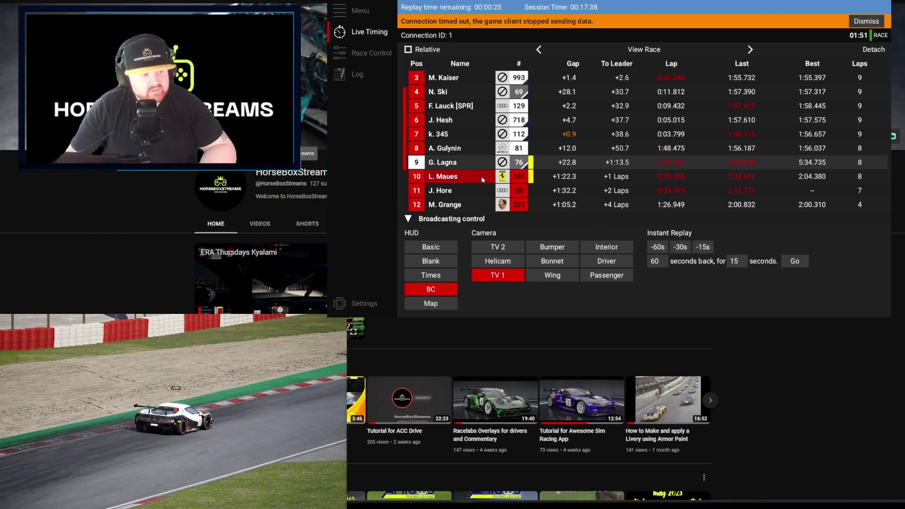
left_click(482, 177)
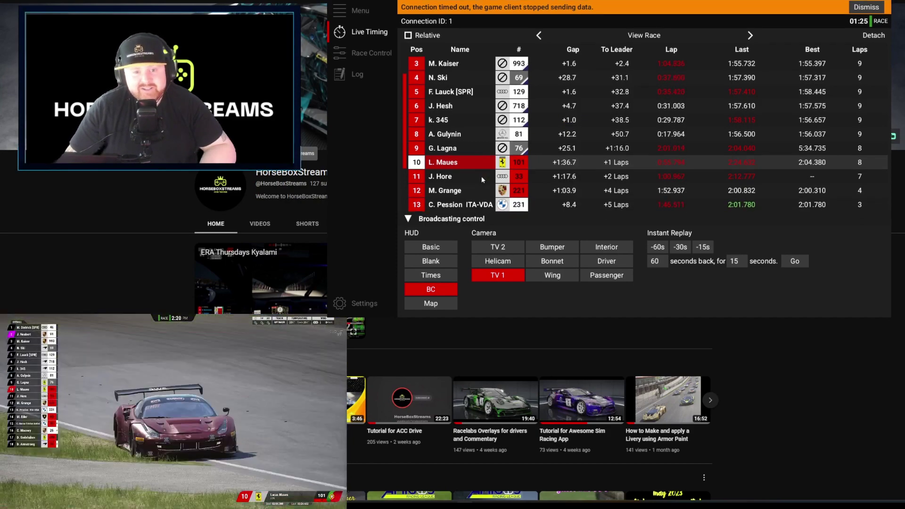
Switch the broadcast focus to race leader car 46, over to car 993, and back to car 46
left_click(500, 174)
scroll(482, 177, "up", 2)
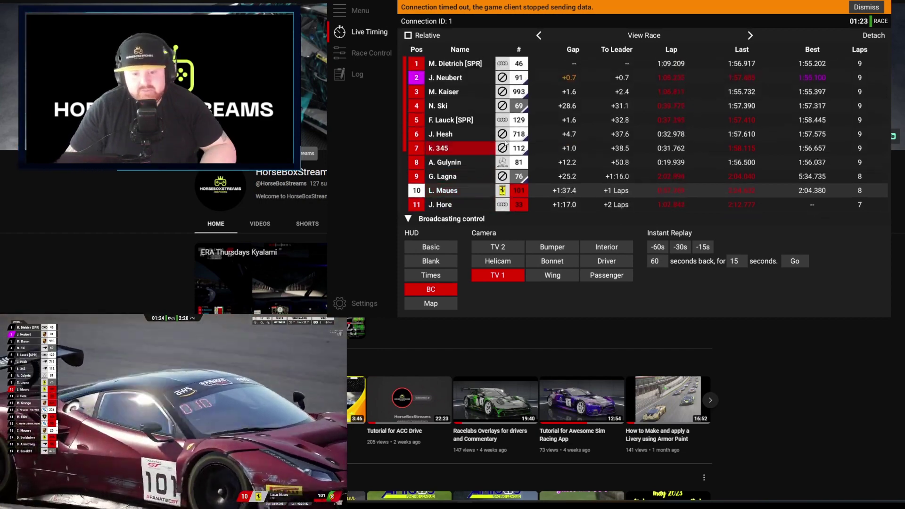
left_click(479, 64)
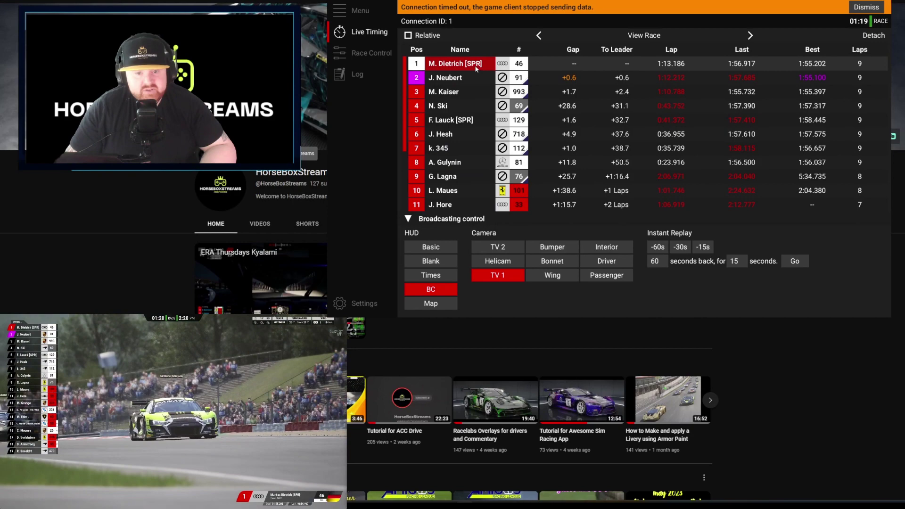
left_click(468, 86)
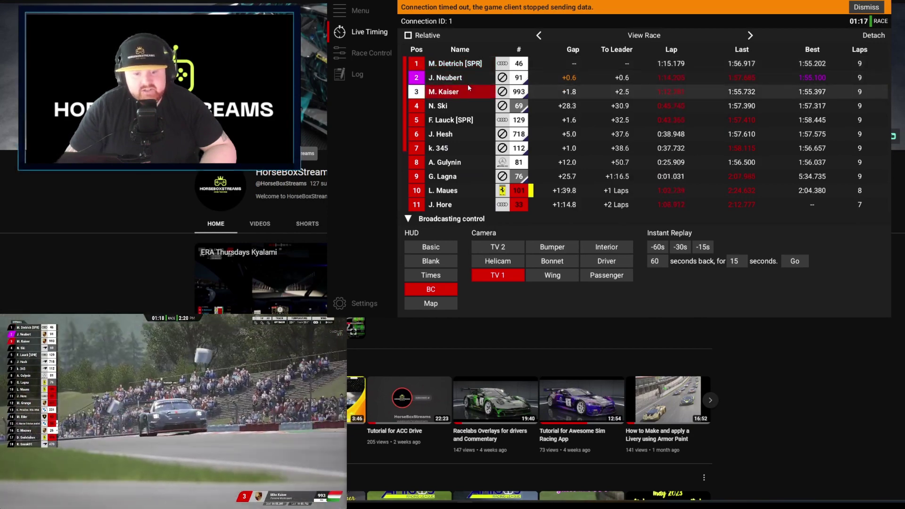
left_click(468, 83)
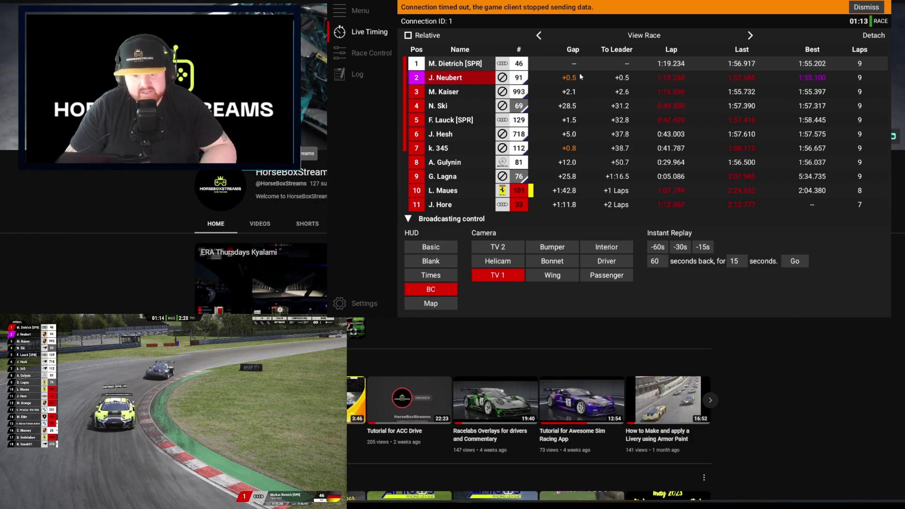
Examine the gaps between the cars in the Race view to find close battles
scroll(570, 84, "down", 1)
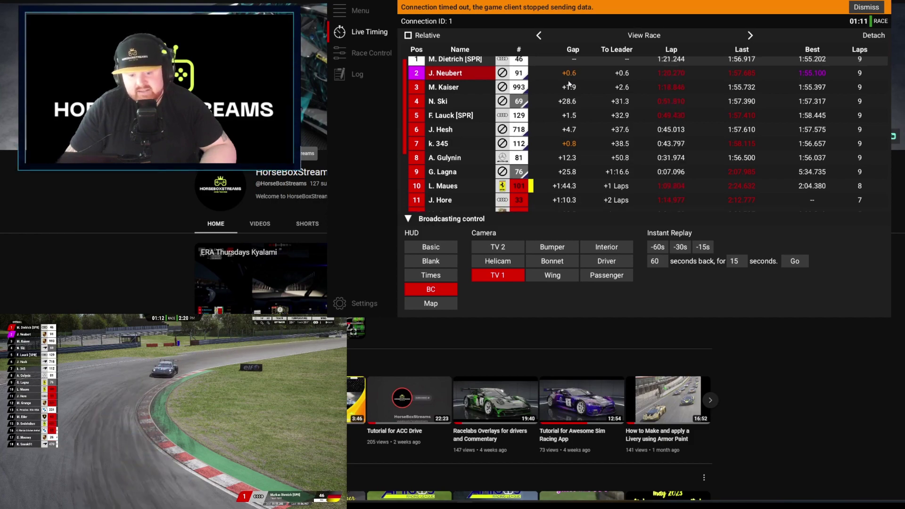
scroll(566, 83, "down", 5)
left_click(559, 91)
scroll(561, 104, "up", 5)
left_click(564, 121)
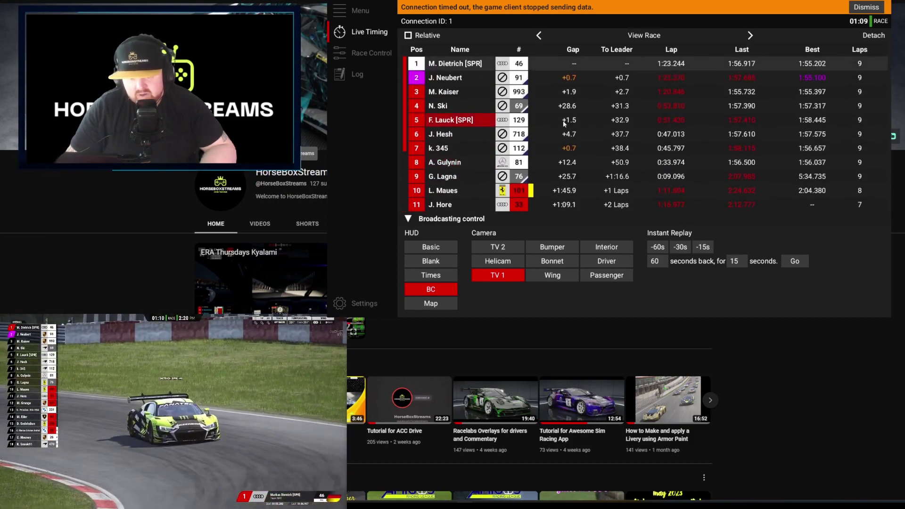
left_click(577, 135)
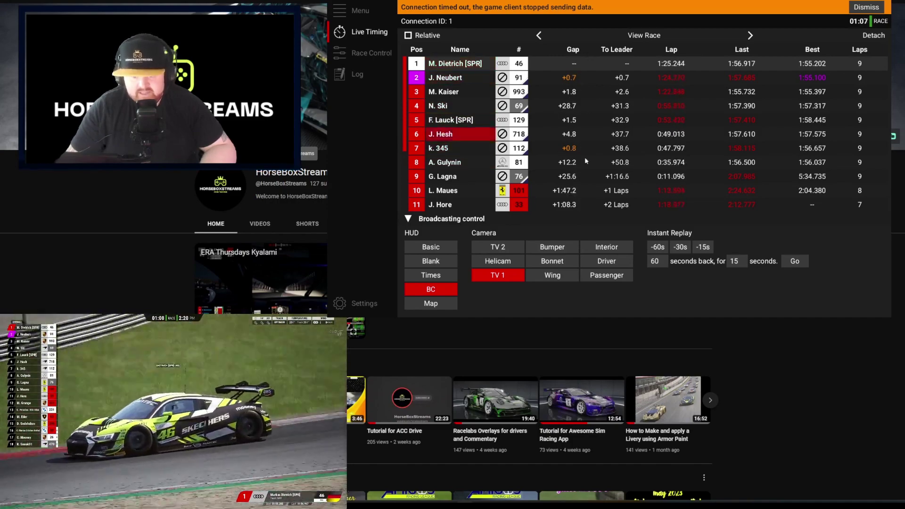
left_click(564, 110)
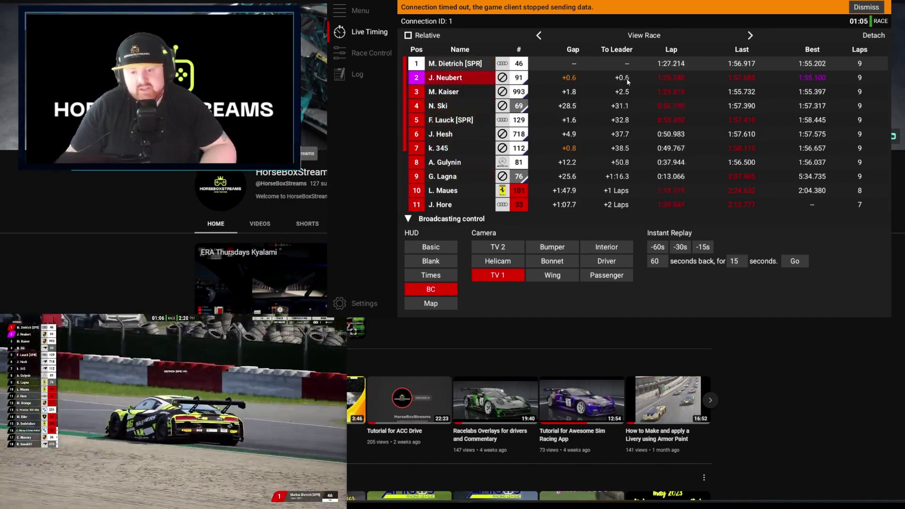
Examine the positions gained or lost, grid positions and stint times in the Statistics view
left_click(749, 35)
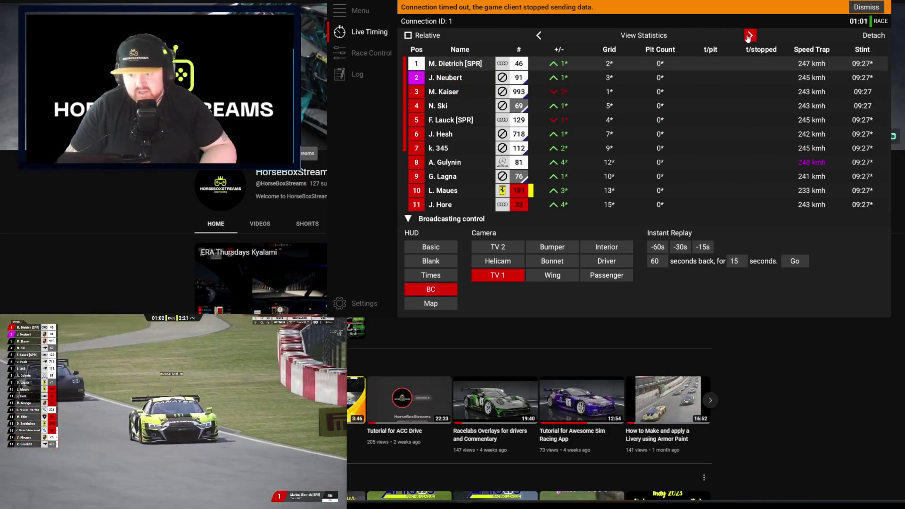
scroll(720, 80, "down", 3)
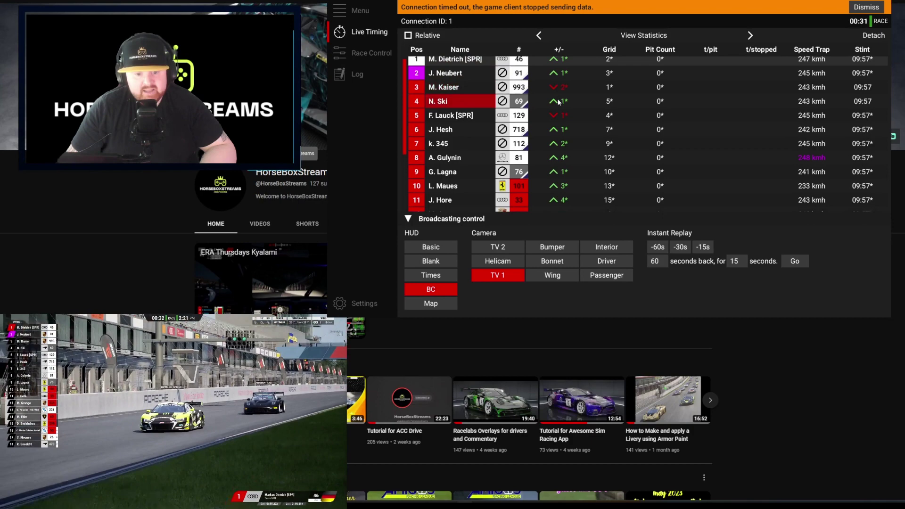
scroll(551, 104, "down", 3)
scroll(537, 149, "up", 3)
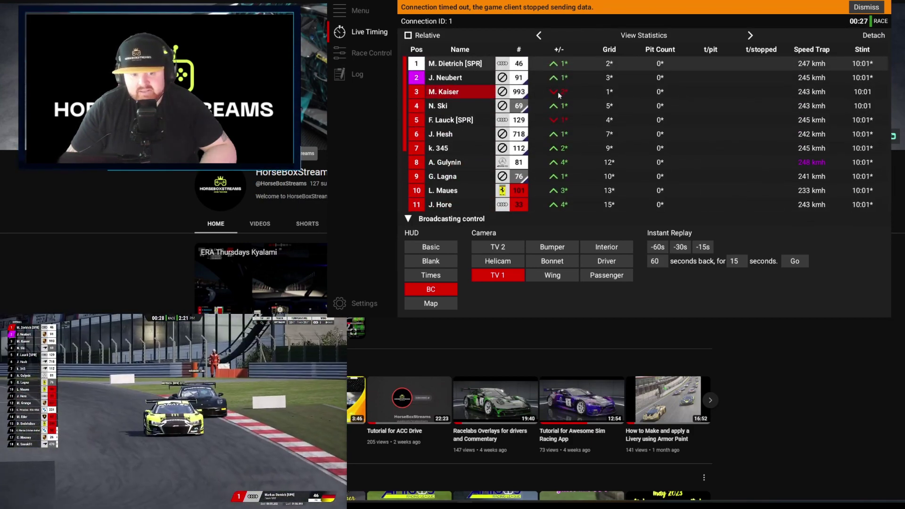
Change the broadcast camera to Helicam and on to TV 2, and focus on car 101
left_click(488, 261)
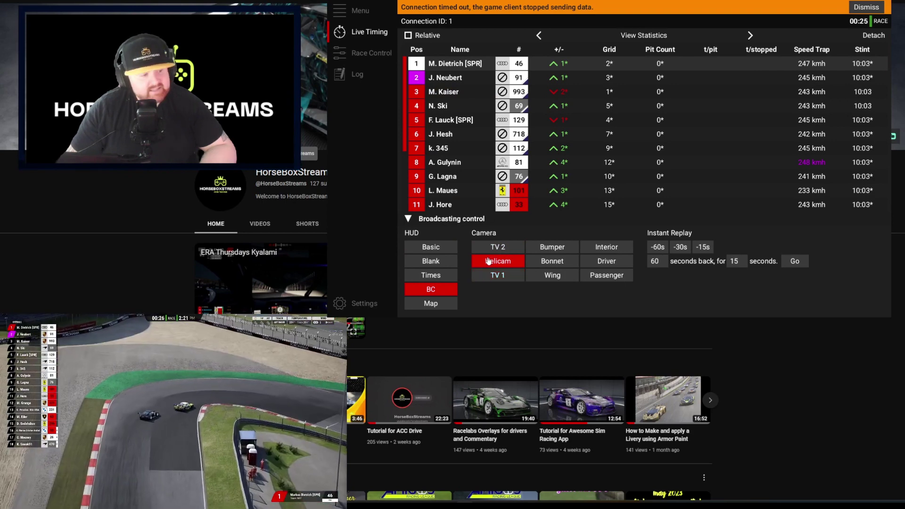
left_click(497, 249)
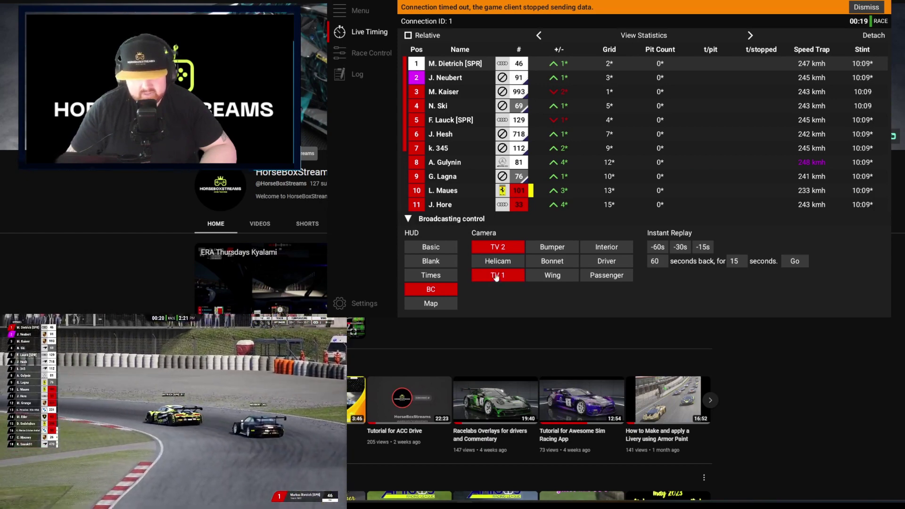
left_click(451, 193)
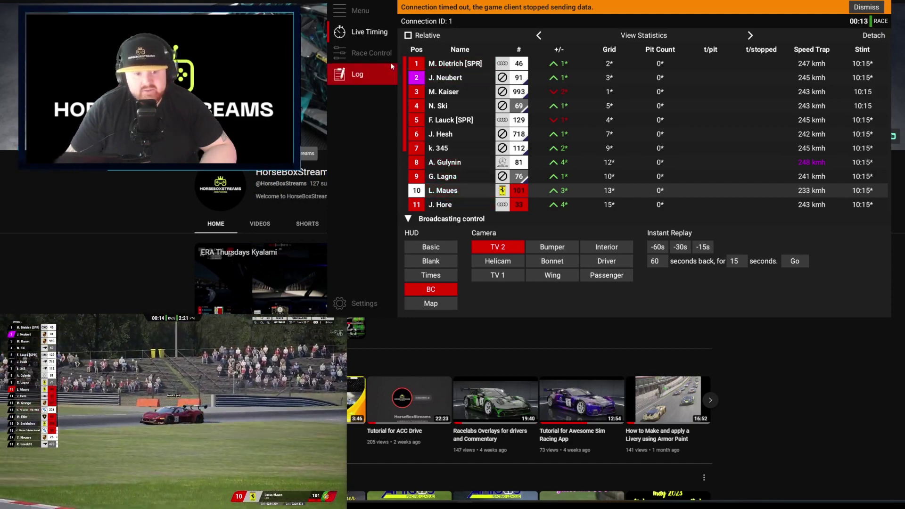
Look through the Race Control event list down to the contacts that offer a replay
left_click(382, 51)
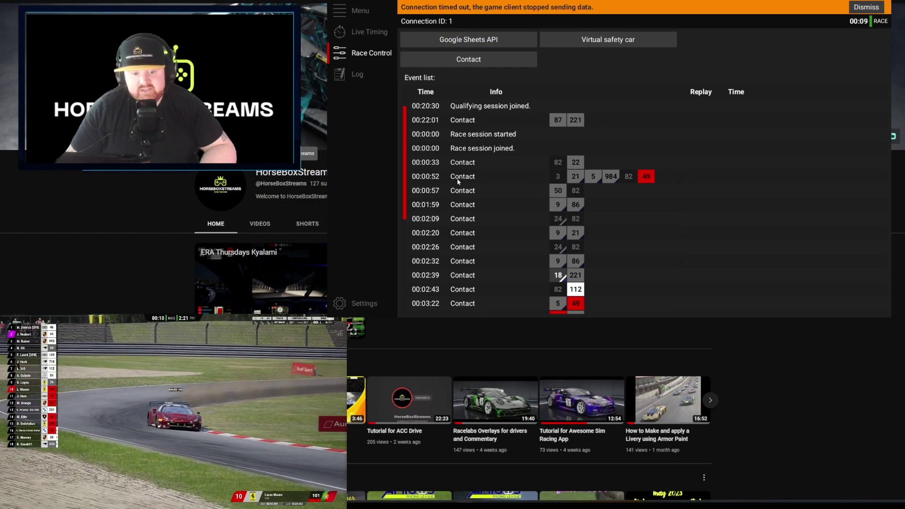
scroll(459, 181, "down", 5)
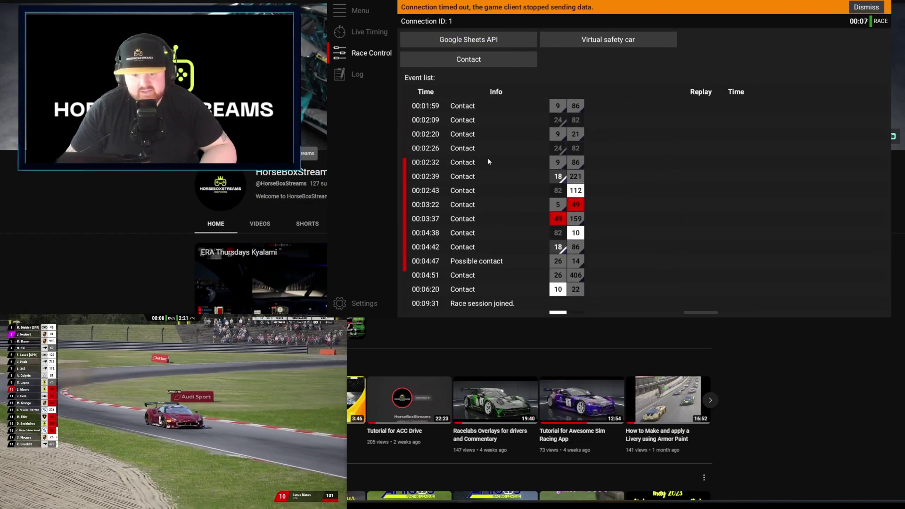
scroll(541, 177, "down", 2)
scroll(560, 190, "down", 3)
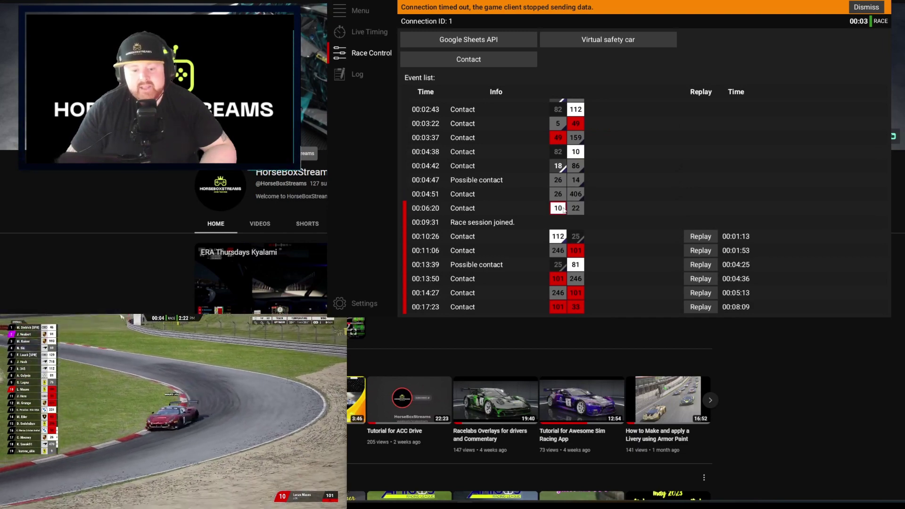
Replay contact incidents from the event list, including the 00:11:06 and 00:14:27 contacts between cars 246 and 101
left_click(700, 250)
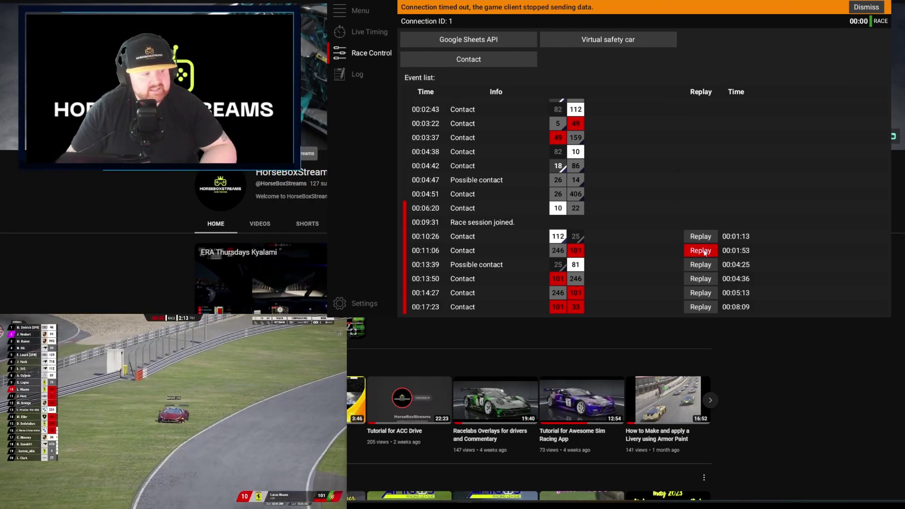
left_click(700, 271)
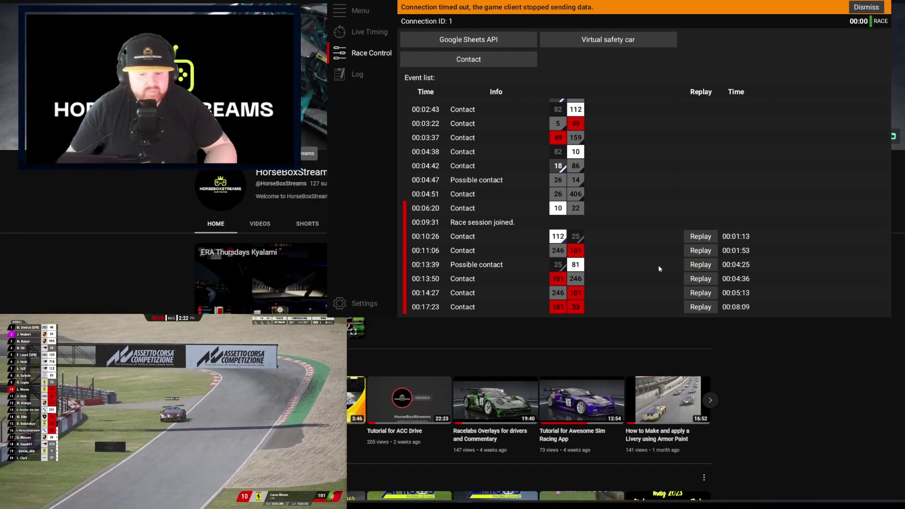
left_click(701, 293)
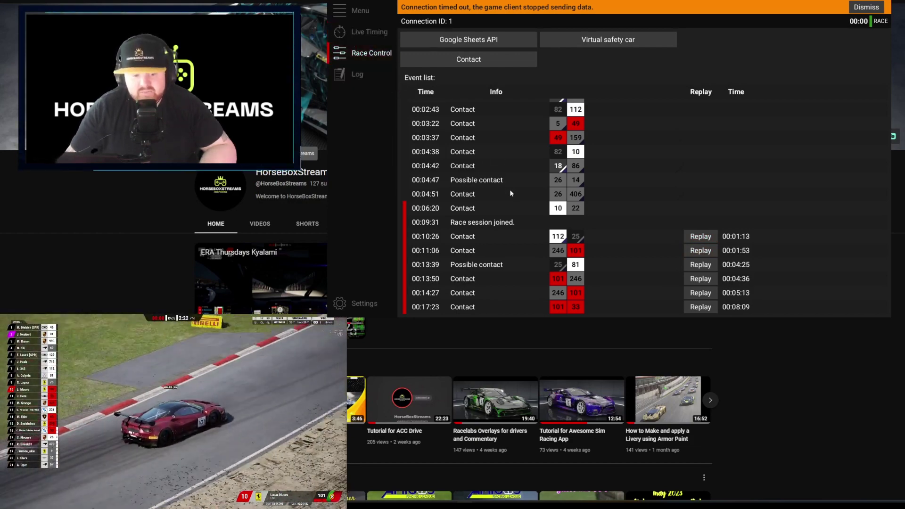
scroll(518, 188, "up", 3)
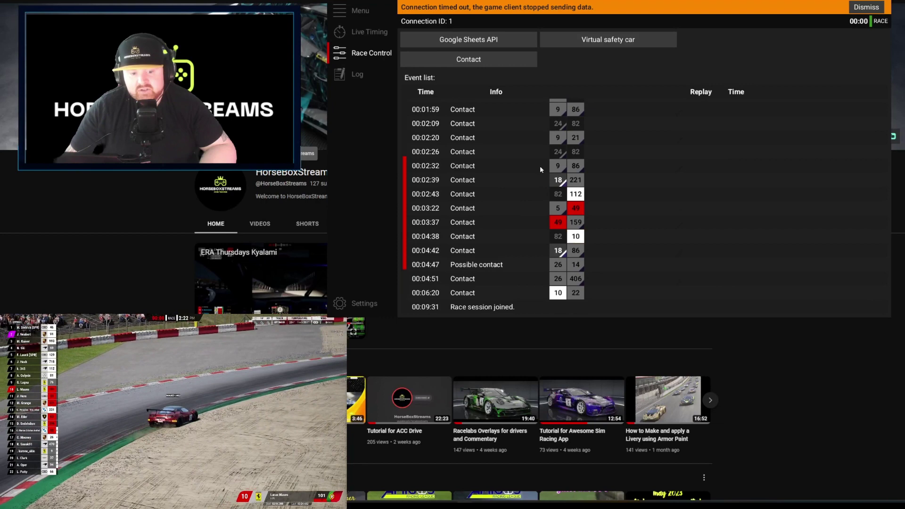
Return to the live timing Race view and switch the focus through cars 76, 33, 112 and 718
left_click(364, 35)
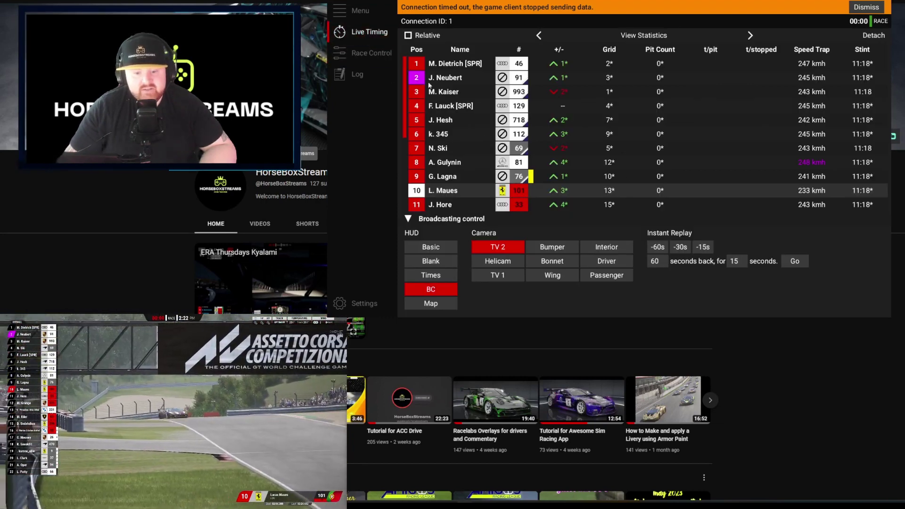
left_click(537, 36)
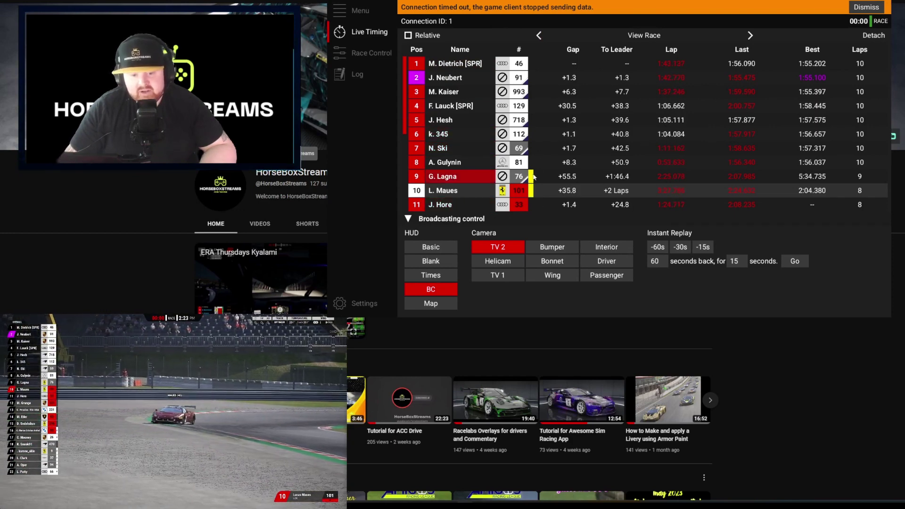
left_click(468, 176)
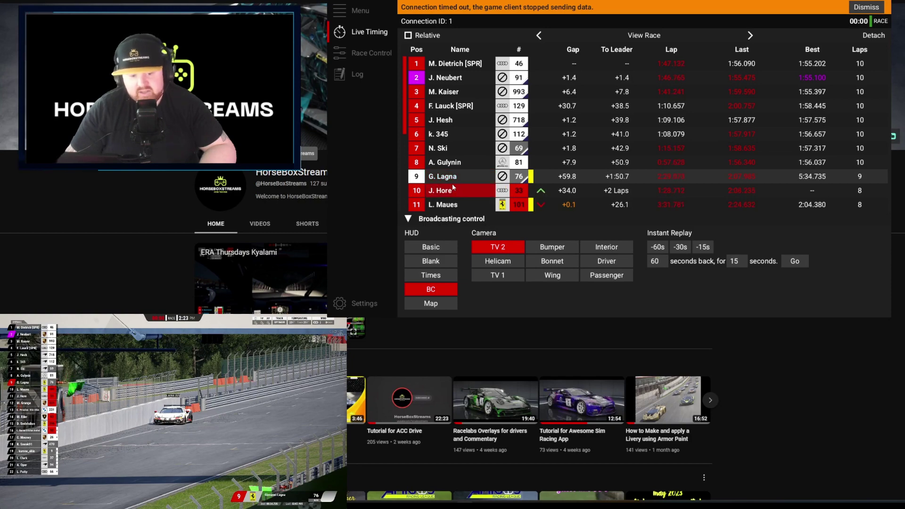
left_click(452, 188)
left_click(449, 133)
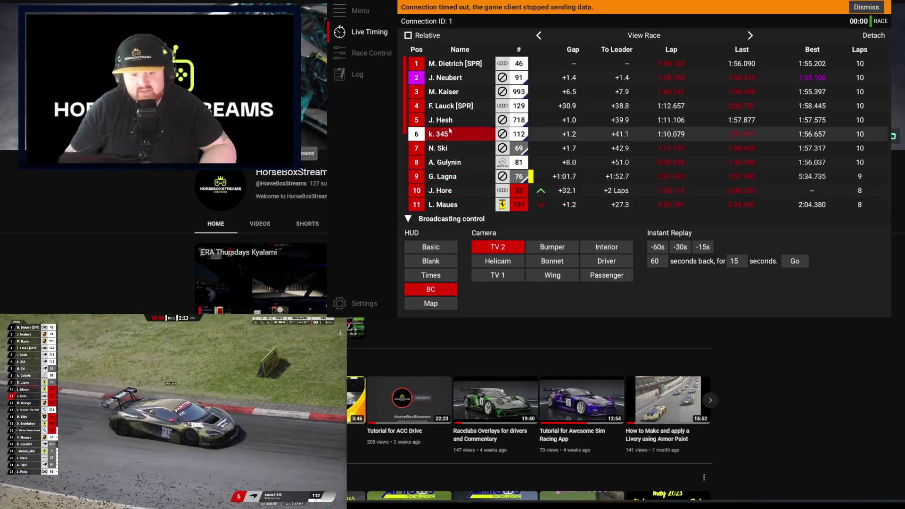
scroll(581, 146, "down", 1)
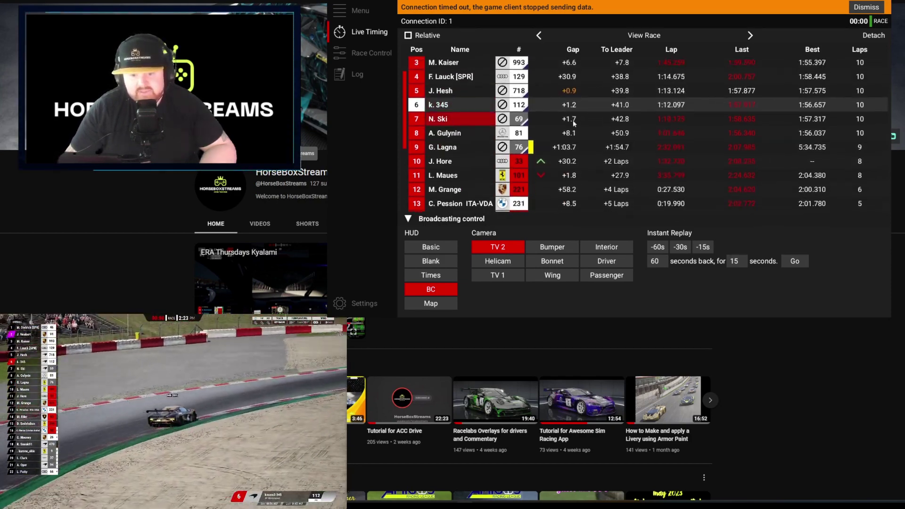
left_click(571, 104)
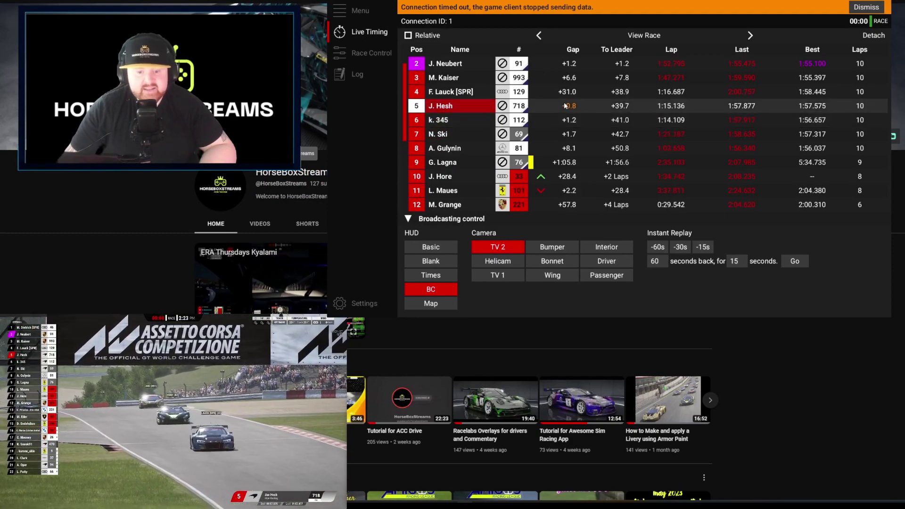
Look through the full running order in the Race view, down to the last cars and back to the leader
scroll(565, 132, "down", 6)
scroll(557, 165, "down", 4)
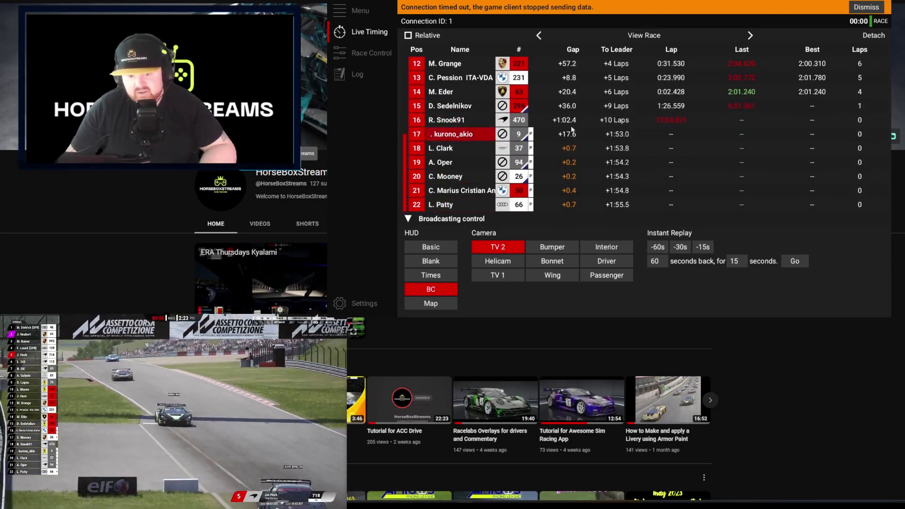
scroll(570, 132, "up", 8)
scroll(539, 180, "down", 4)
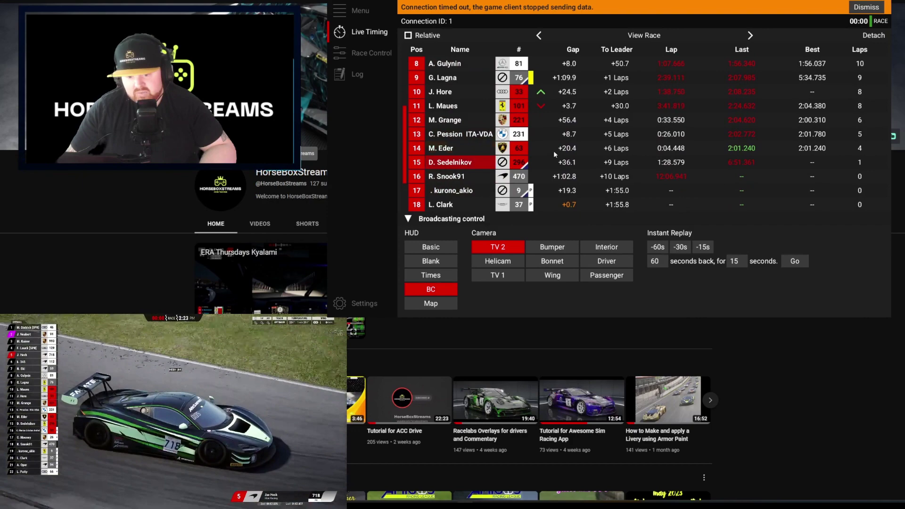
scroll(557, 149, "up", 5)
scroll(557, 149, "up", 2)
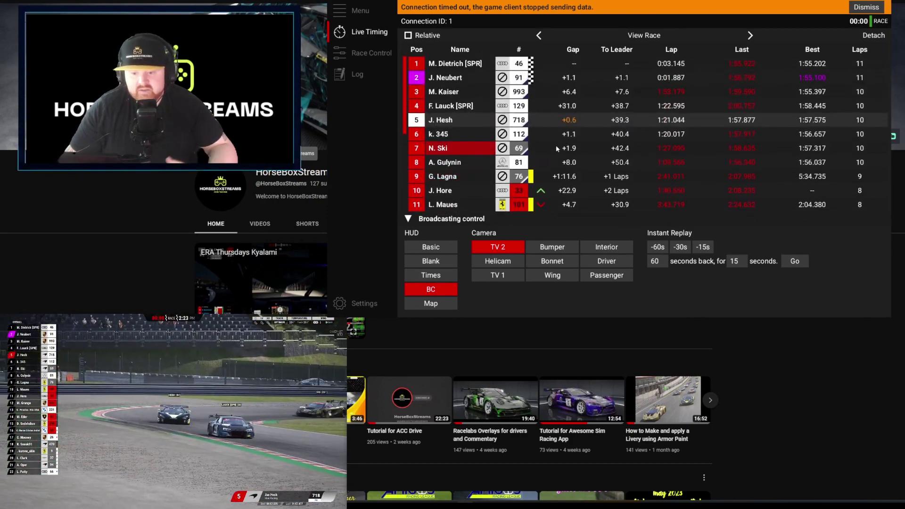